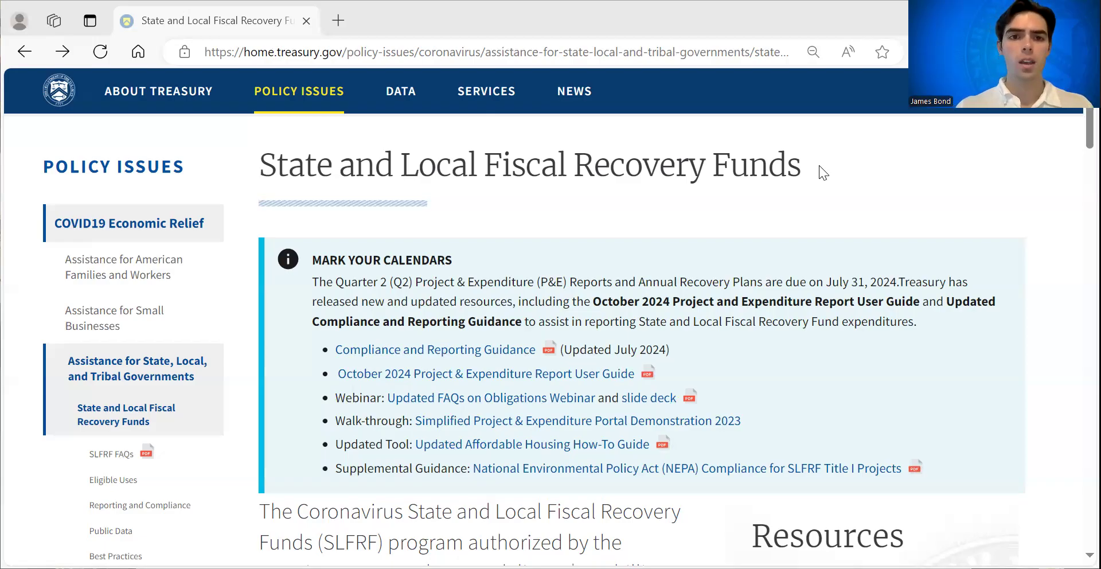
Go to the State and Local Fiscal Recovery Funds Public Data page and open the April 2024 SLFRF Reporting Dashboard.
{"action": "scroll", "coordinate": [275, 310], "scroll_direction": "down", "scroll_amount": 4}
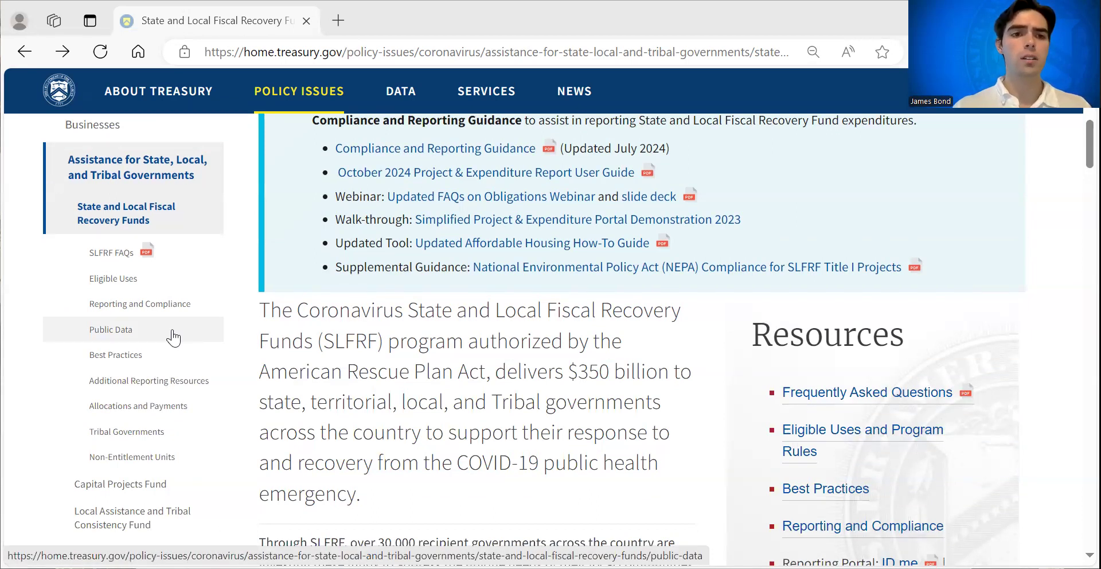
{"action": "left_click", "coordinate": [173, 337]}
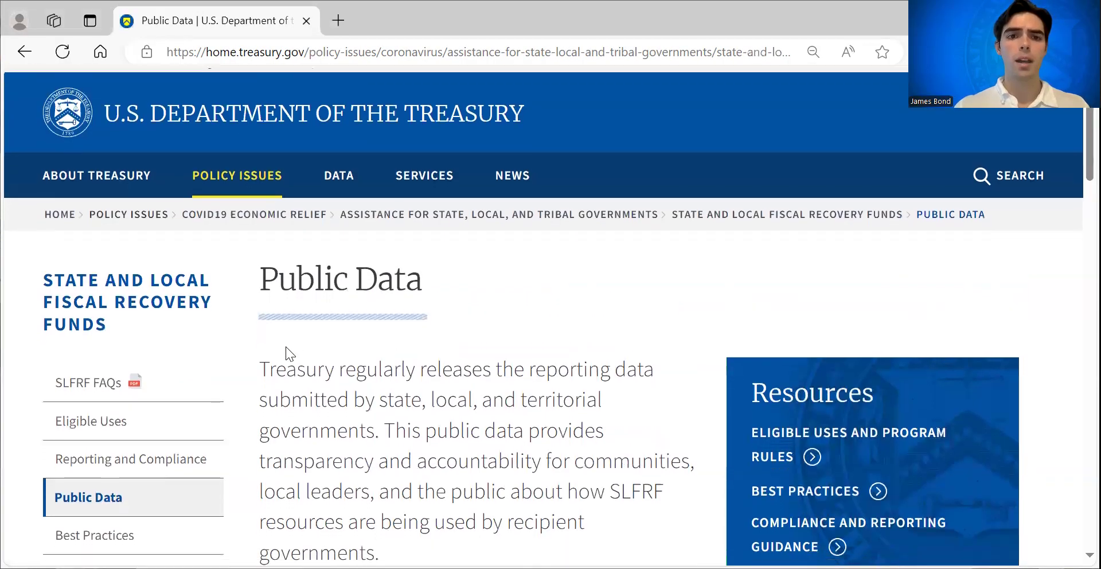
{"action": "scroll", "coordinate": [286, 347], "scroll_direction": "down", "scroll_amount": 2}
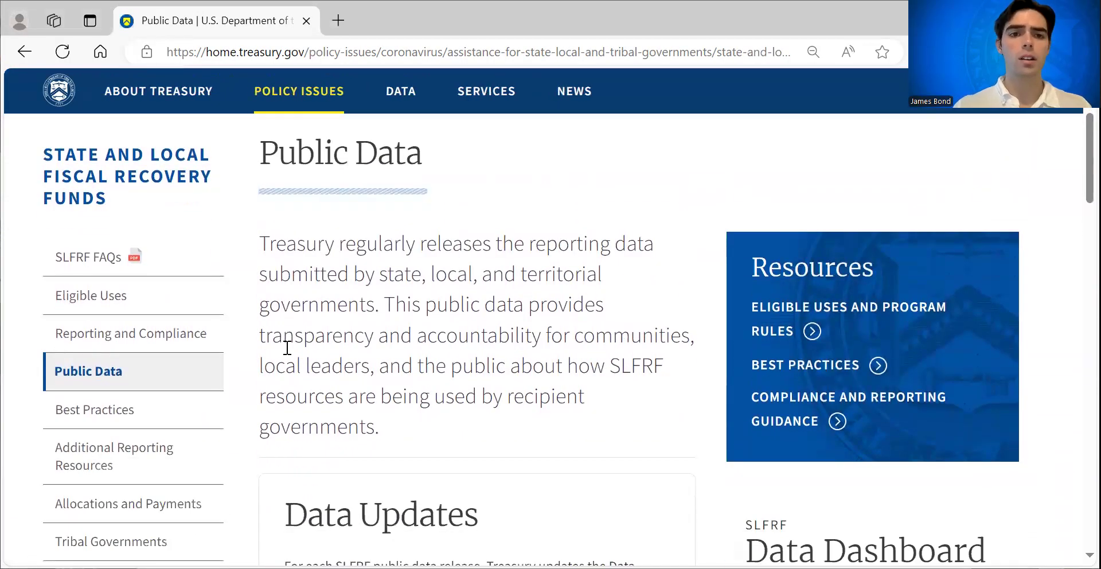
{"action": "scroll", "coordinate": [287, 348], "scroll_direction": "down", "scroll_amount": 6}
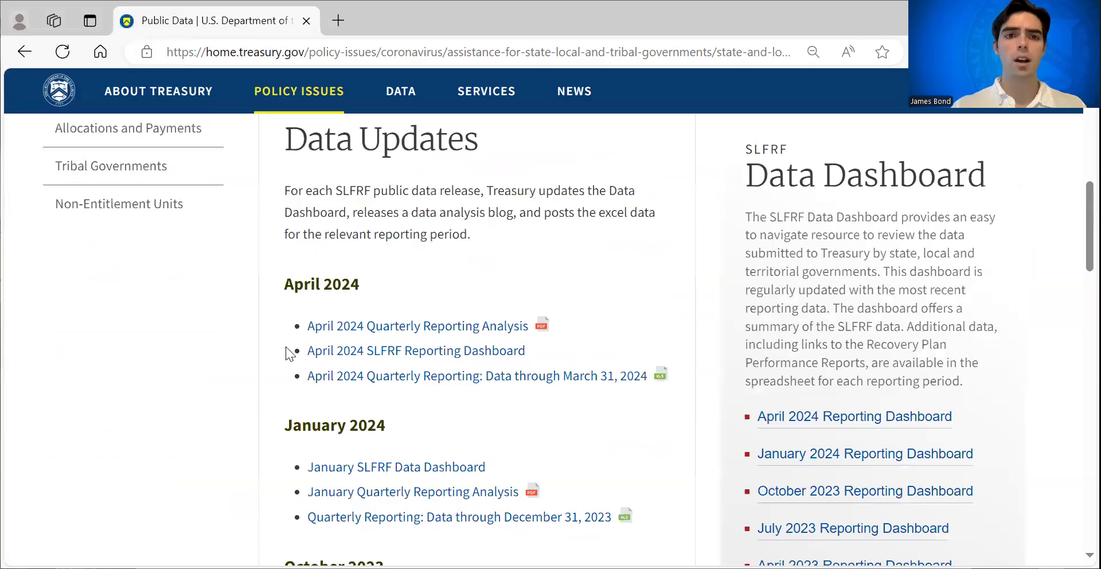
{"action": "scroll", "coordinate": [282, 300], "scroll_direction": "up", "scroll_amount": 1}
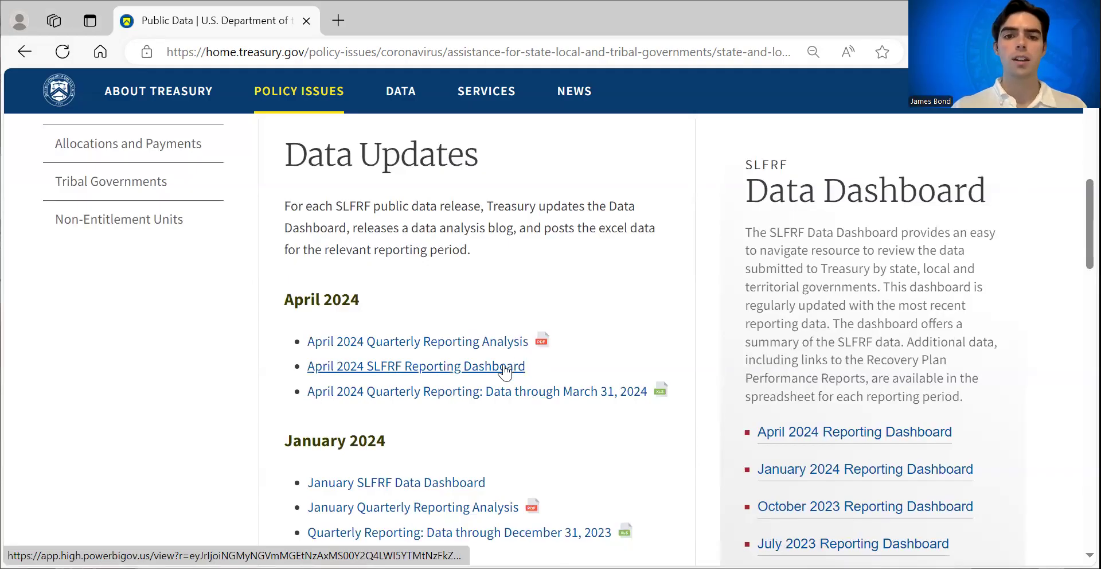
{"action": "left_click", "coordinate": [504, 367]}
{"action": "left_click", "coordinate": [505, 361]}
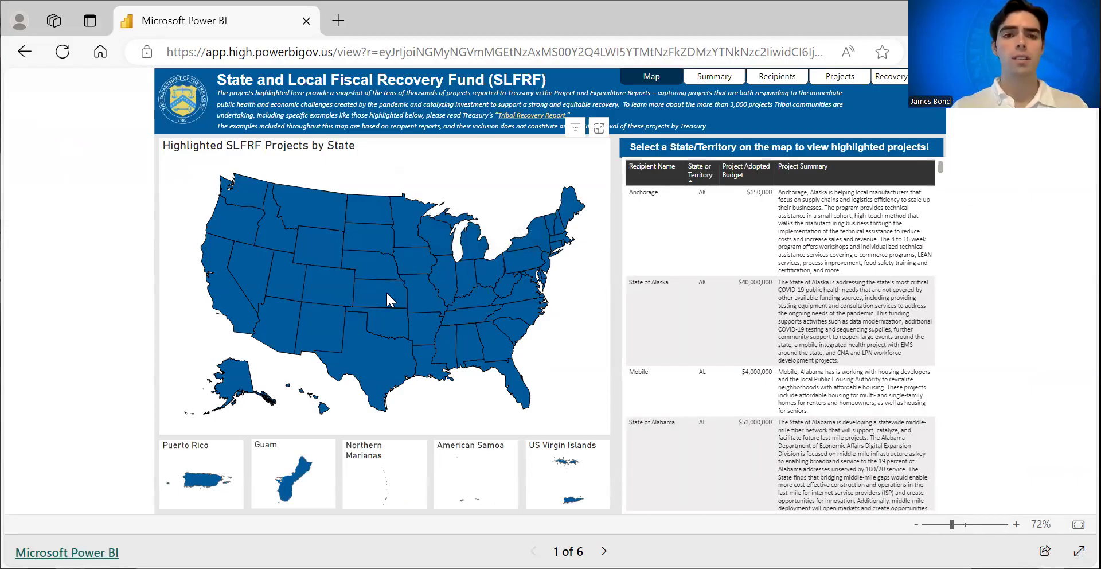
Review the dashboard's highlighted-projects map and its Summary page, and bring up the Recipients page.
{"action": "mouse_move", "coordinate": [387, 293]}
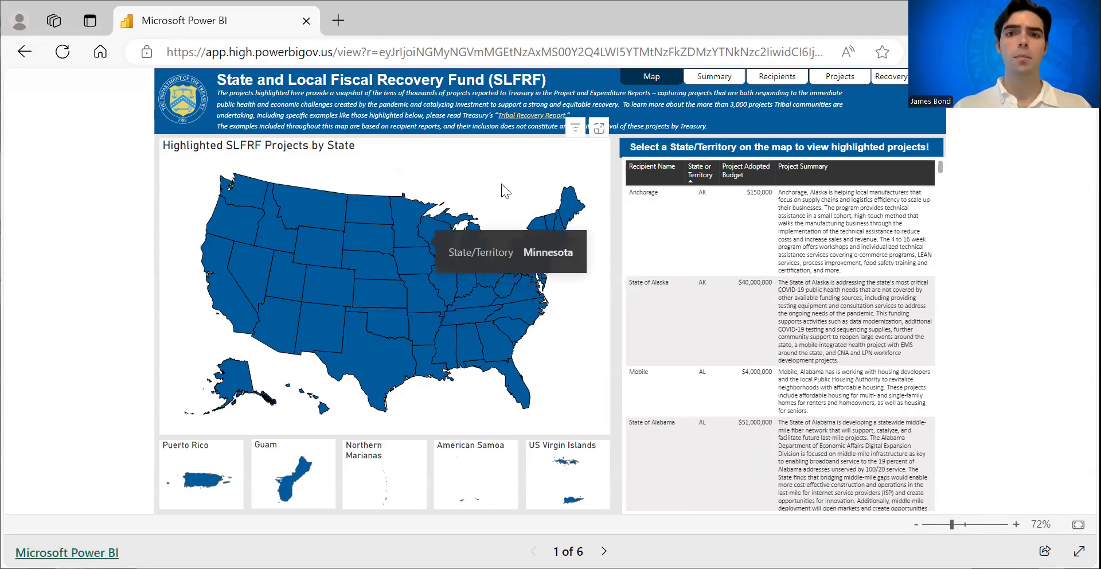
{"action": "left_click", "coordinate": [714, 78]}
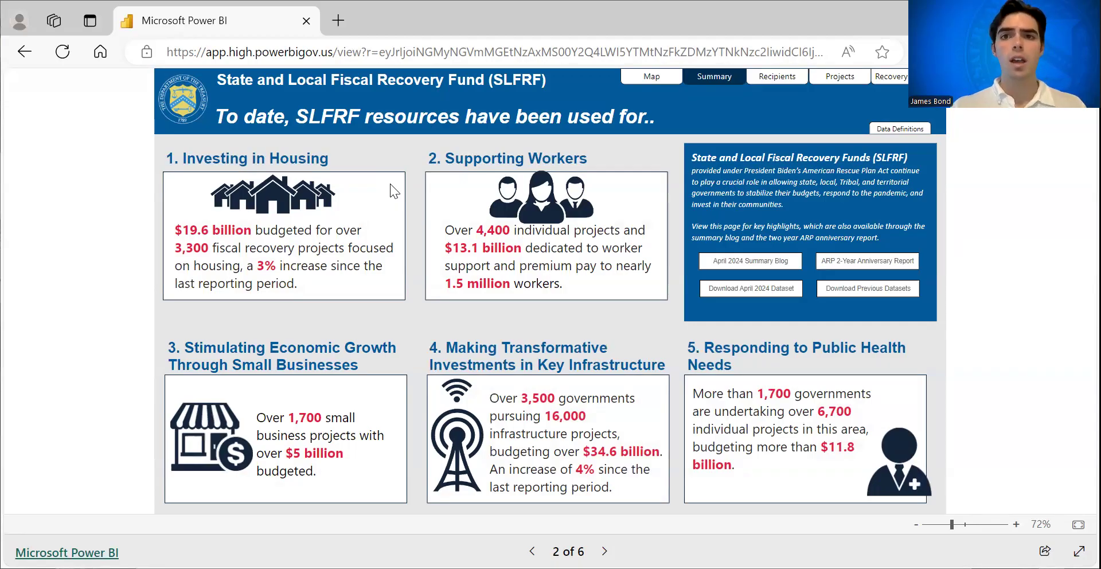
{"action": "left_click", "coordinate": [773, 84]}
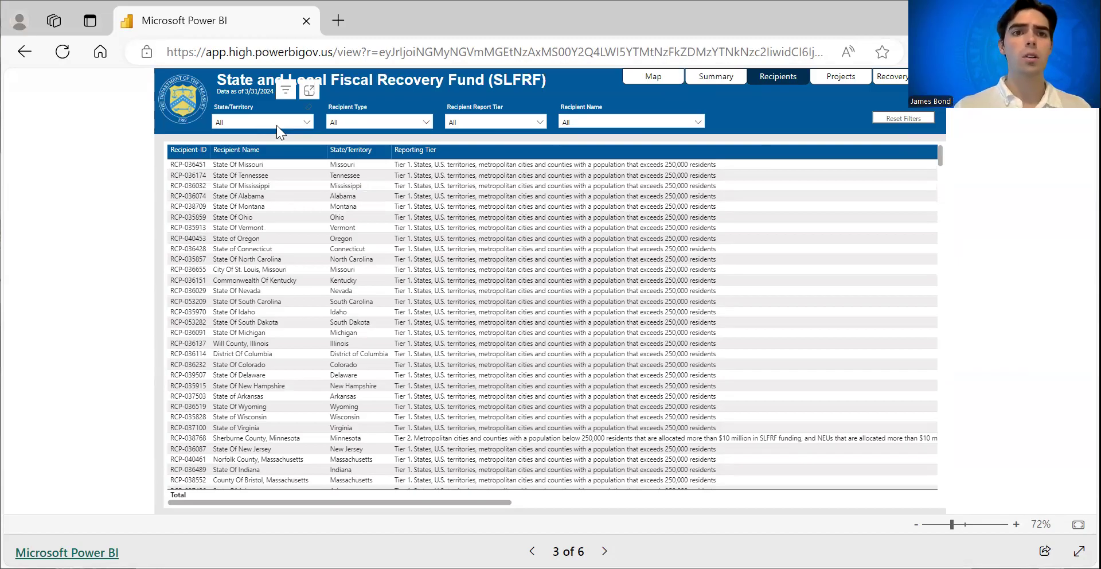
Look over the recipient type and report tier options, and filter the recipients by name to City Of Oklahoma City, Oklahoma.
{"action": "left_click", "coordinate": [375, 122]}
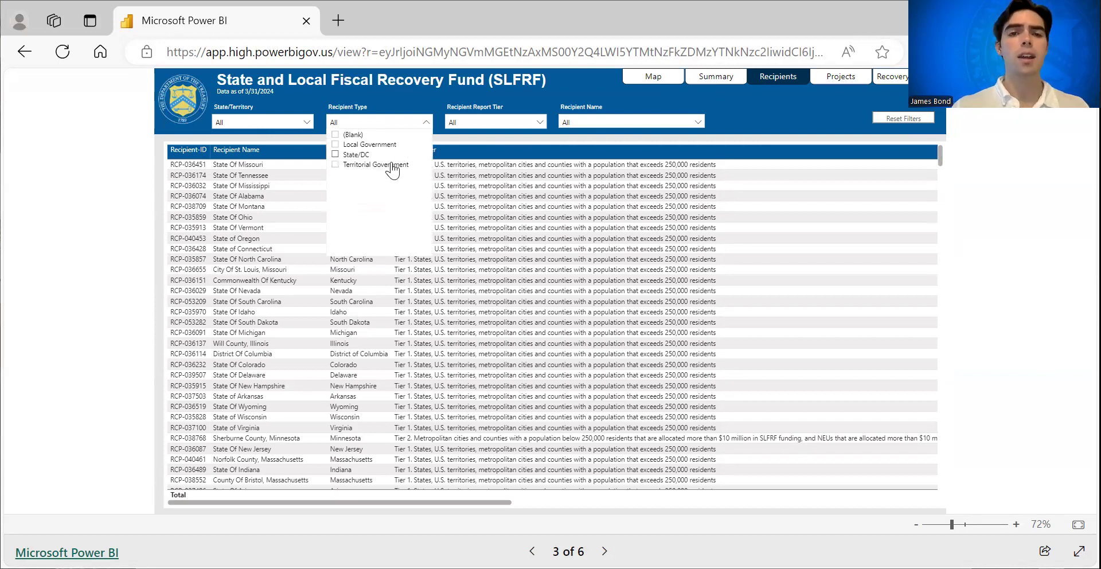
{"action": "left_click", "coordinate": [497, 121]}
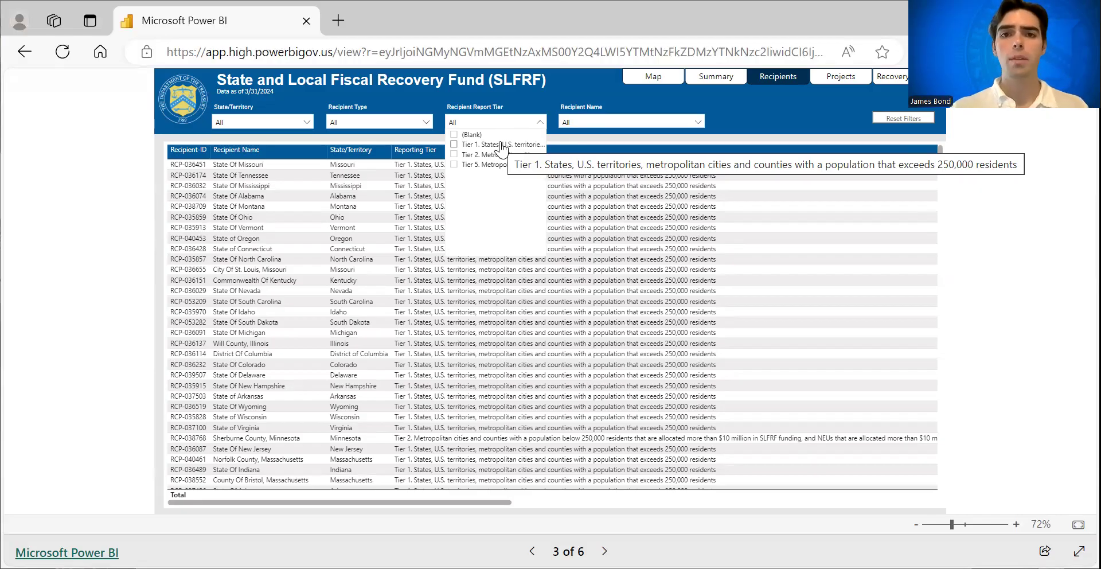
{"action": "left_click", "coordinate": [582, 124]}
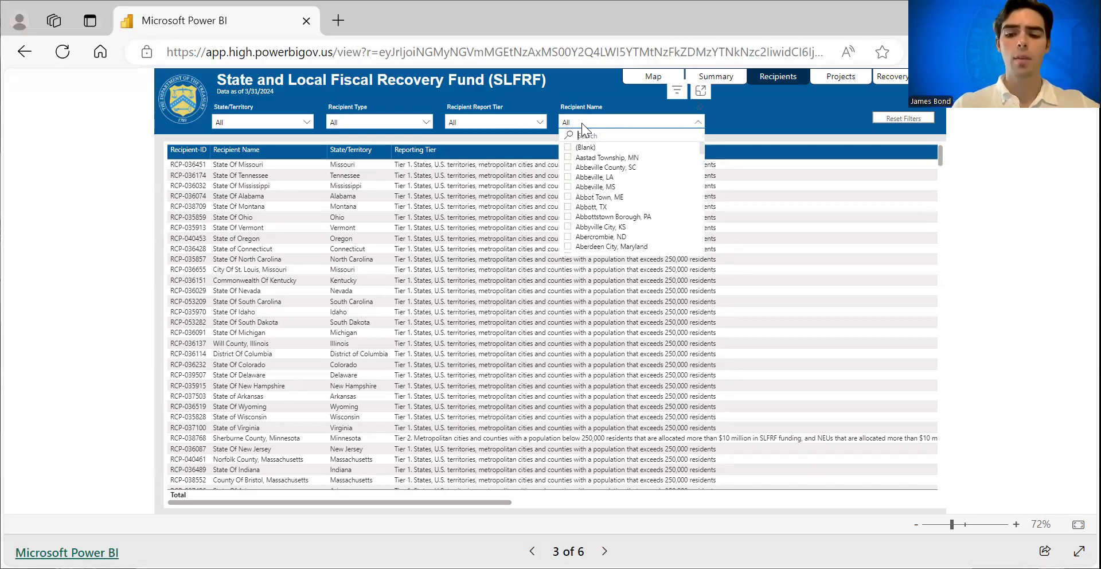
{"action": "type", "text": "oklaho"}
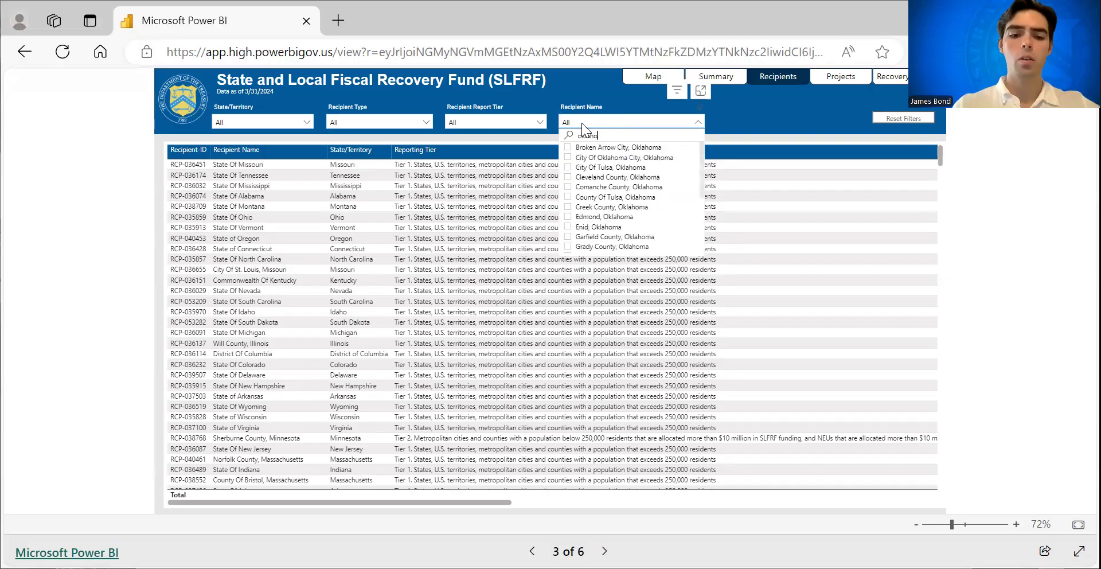
{"action": "type", "text": "ma city"}
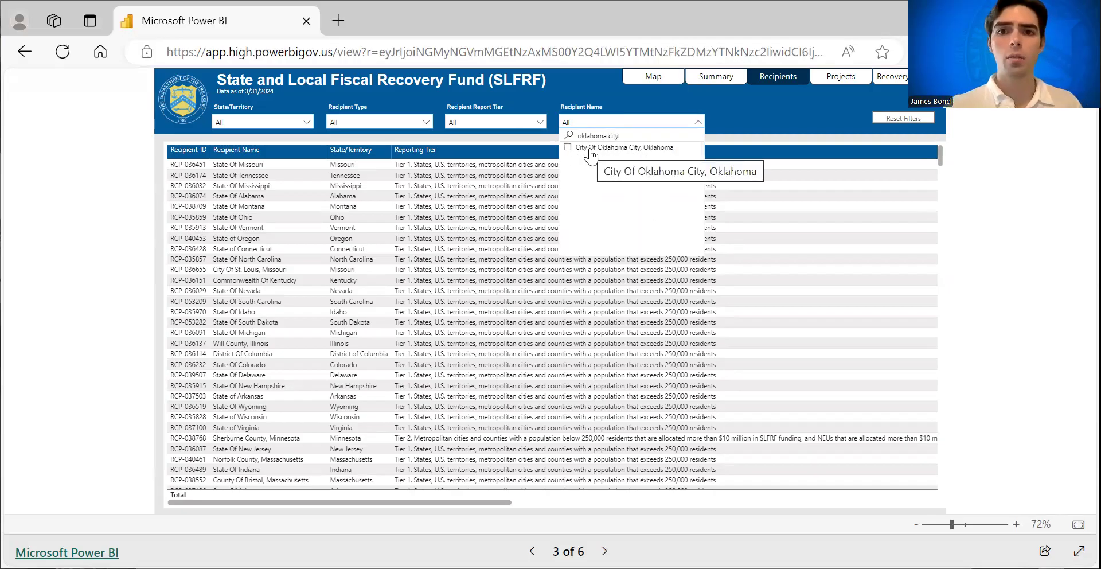
{"action": "left_click", "coordinate": [591, 151]}
{"action": "left_click", "coordinate": [413, 231]}
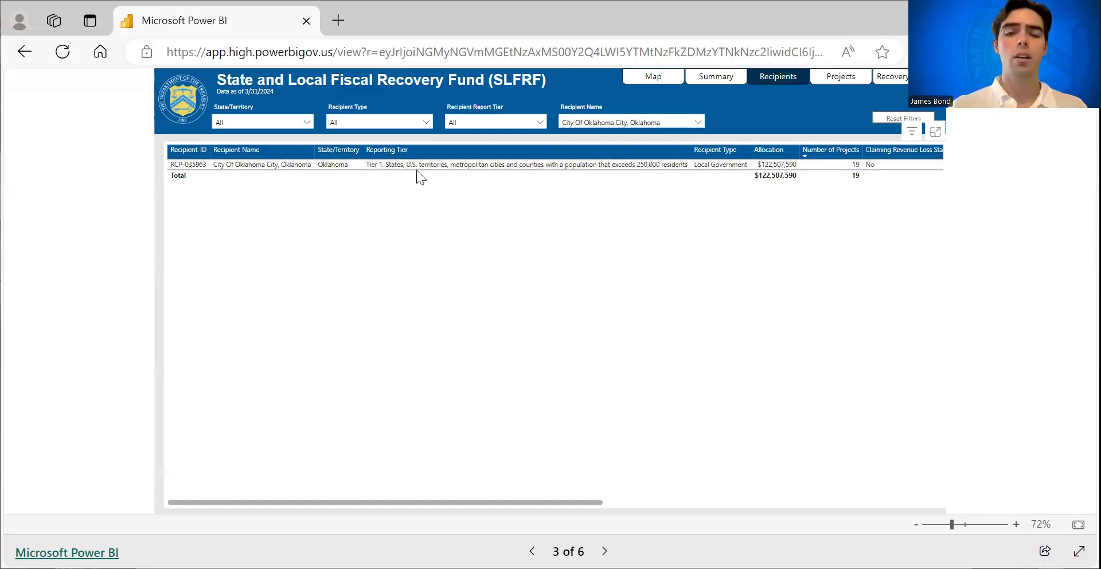
Examine the Oklahoma City recipient record across its allocation, number of projects, revenue loss allowance and estimated revenue loss columns.
{"action": "scroll", "coordinate": [553, 241], "scroll_direction": "right", "scroll_amount": 5}
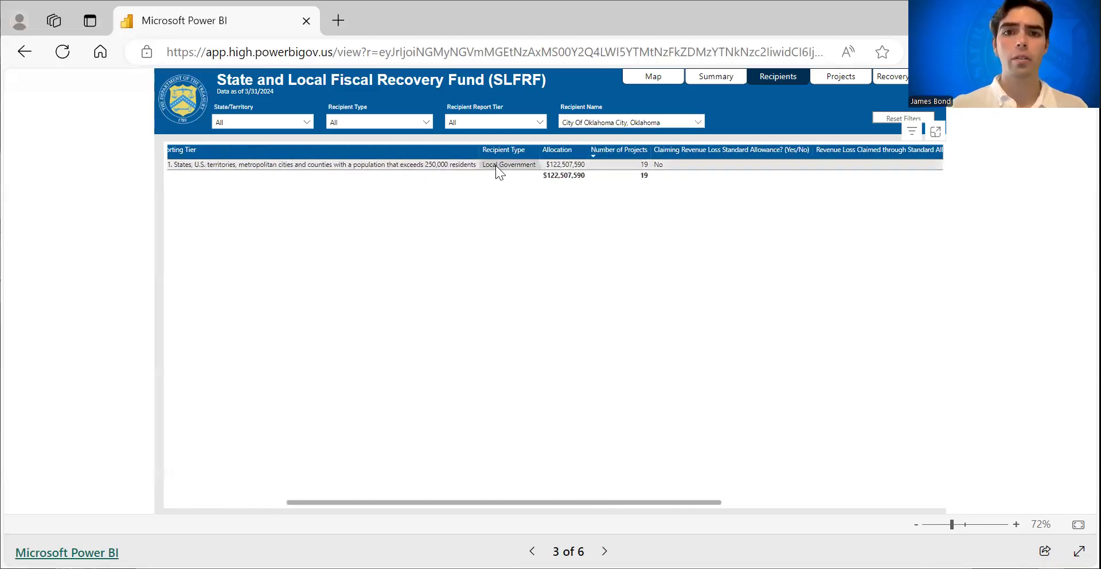
{"action": "scroll", "coordinate": [527, 217], "scroll_direction": "right", "scroll_amount": 3}
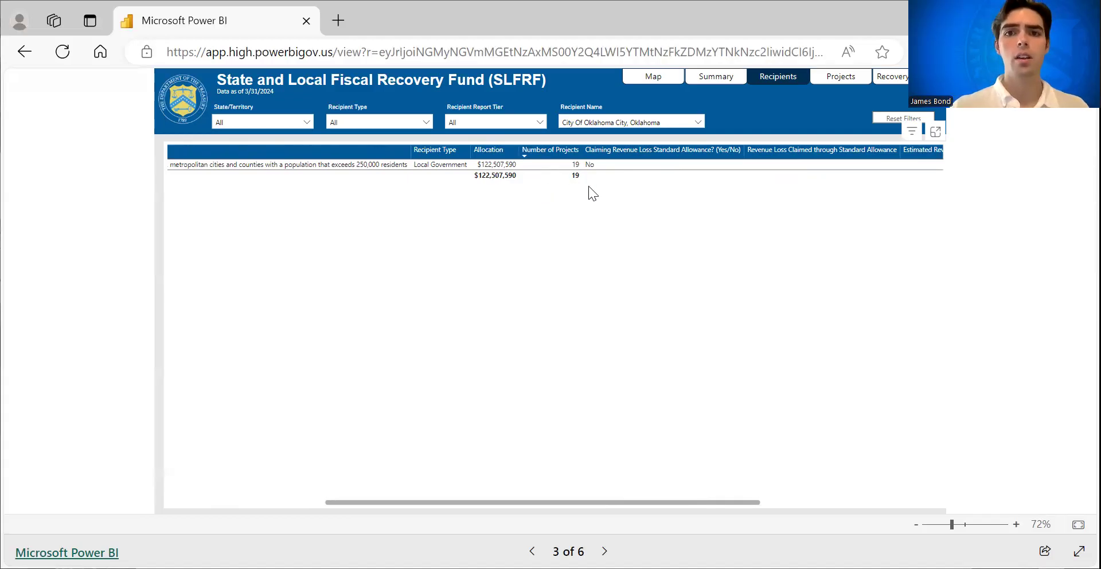
{"action": "scroll", "coordinate": [590, 190], "scroll_direction": "right", "scroll_amount": 5}
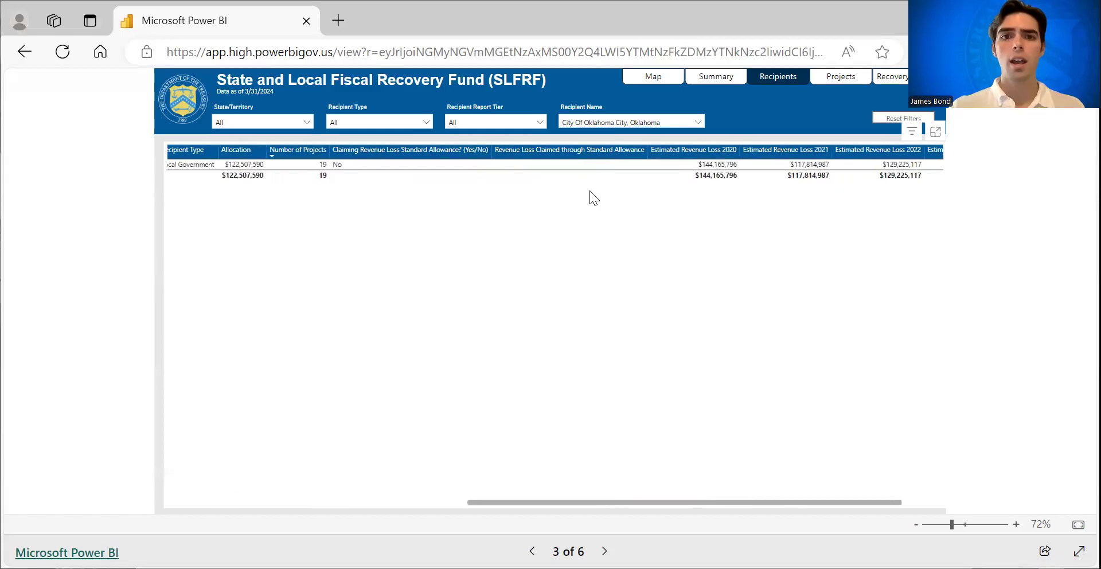
{"action": "scroll", "coordinate": [589, 190], "scroll_direction": "right", "scroll_amount": 1}
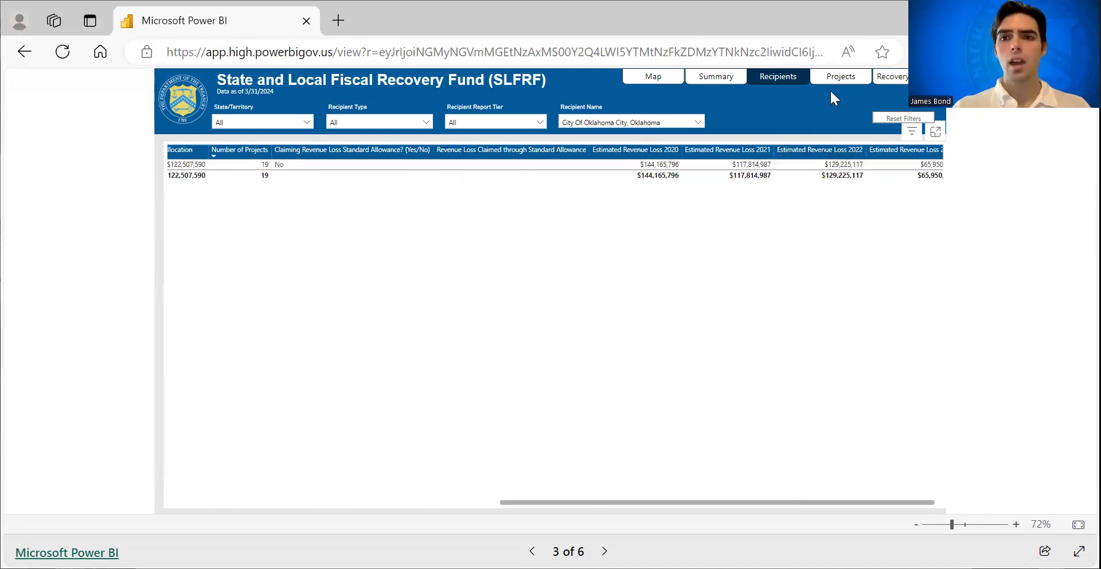
Bring up the Projects page and filter its expenditure category group to 2-Negative Economic Impacts.
{"action": "left_click", "coordinate": [841, 79]}
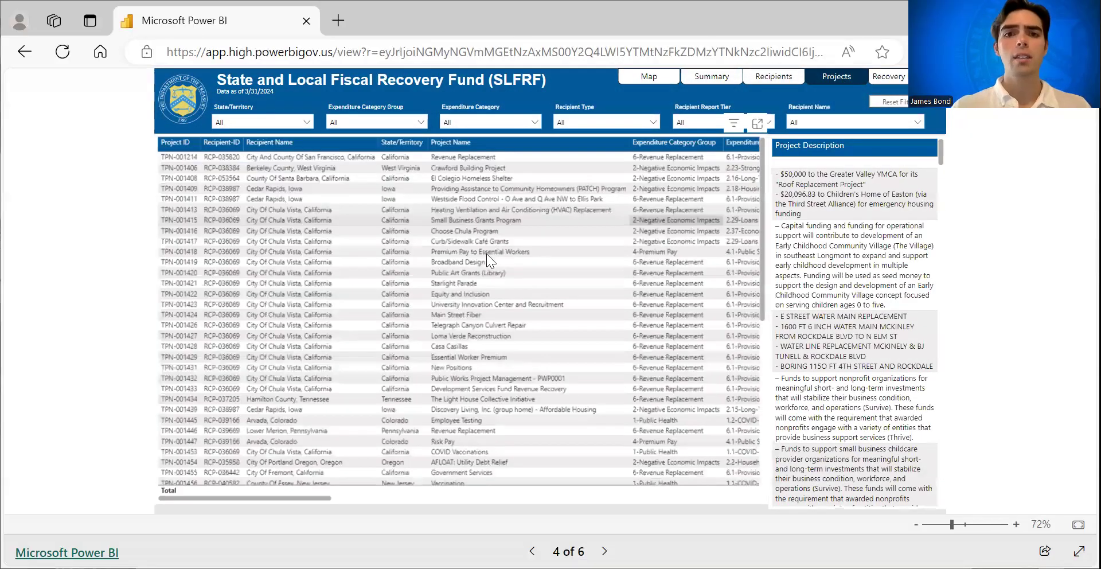
{"action": "left_click", "coordinate": [486, 253]}
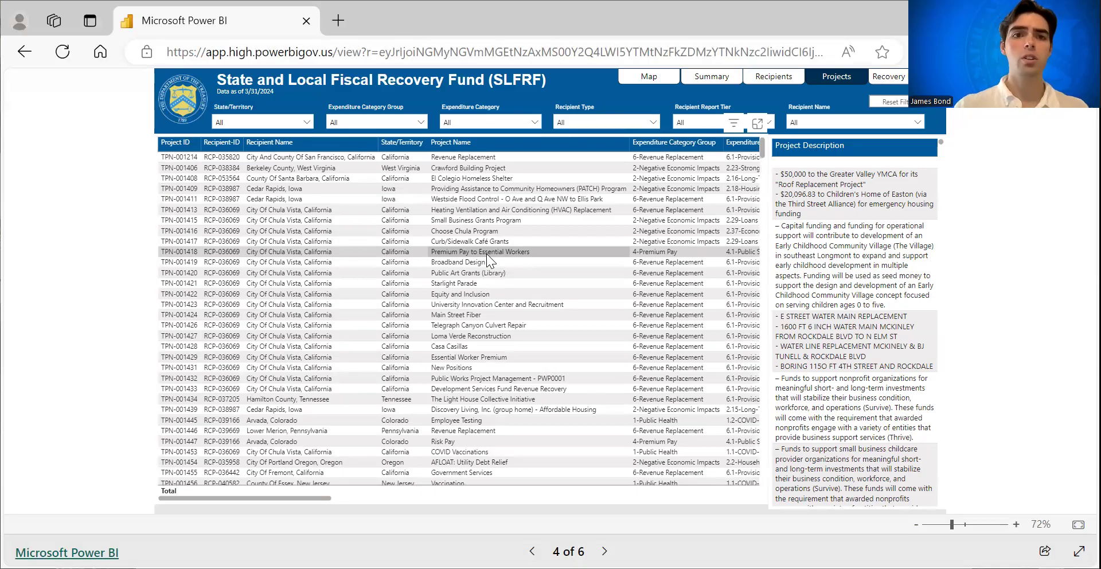
{"action": "left_click", "coordinate": [279, 168]}
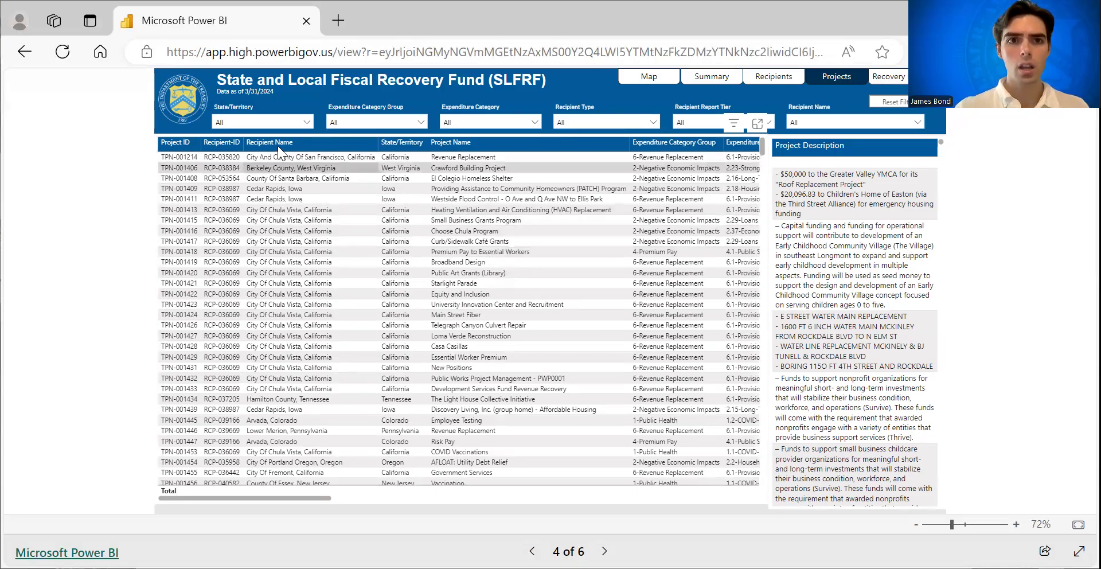
{"action": "left_click", "coordinate": [401, 124]}
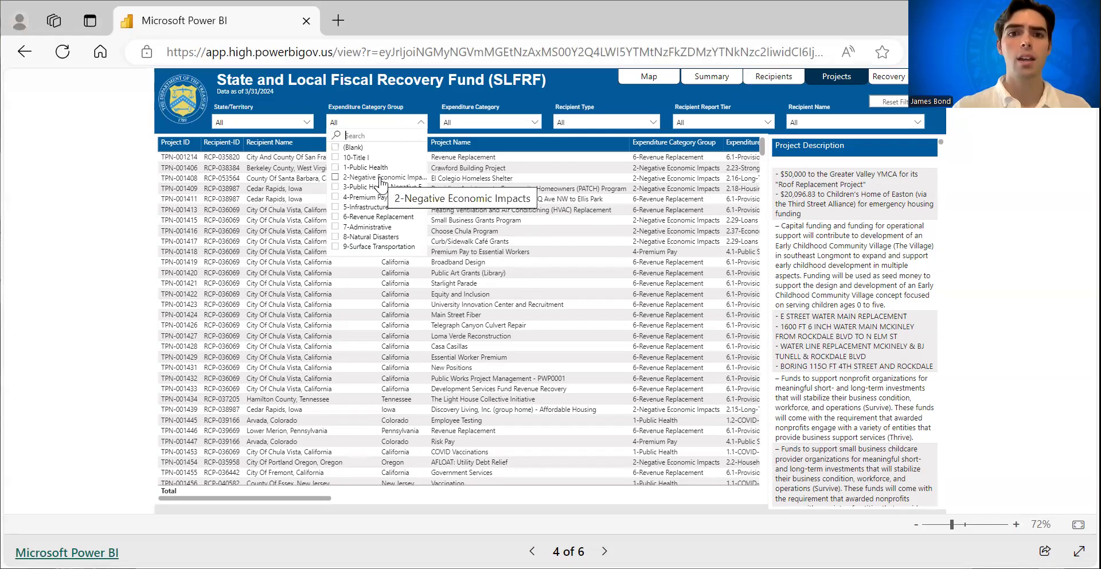
{"action": "left_click", "coordinate": [380, 182]}
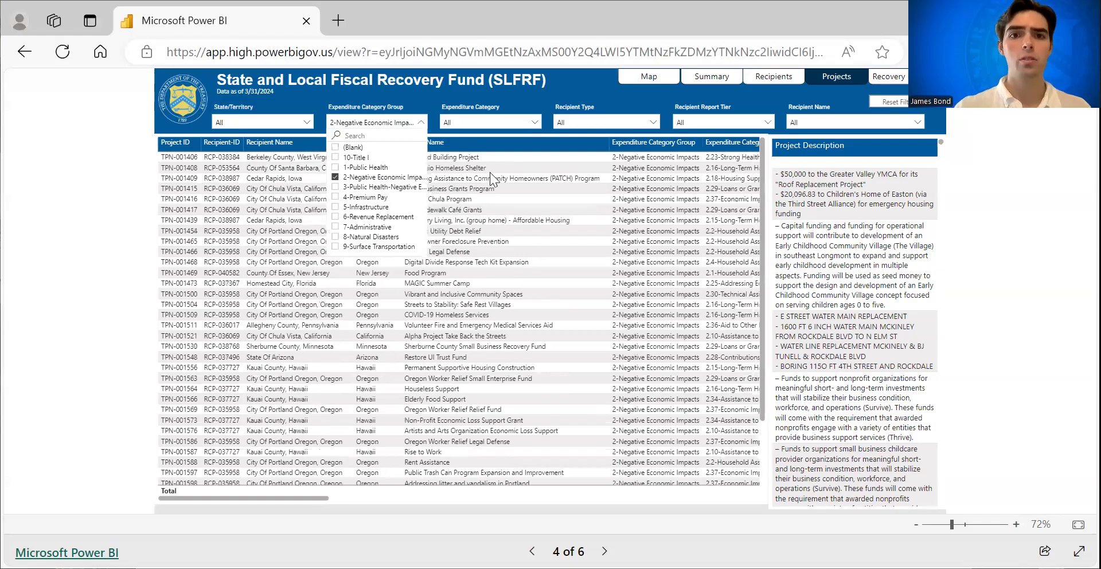
Select the Crawford Building Project to read its project description and examine the expenditure category column.
{"action": "left_click", "coordinate": [576, 158]}
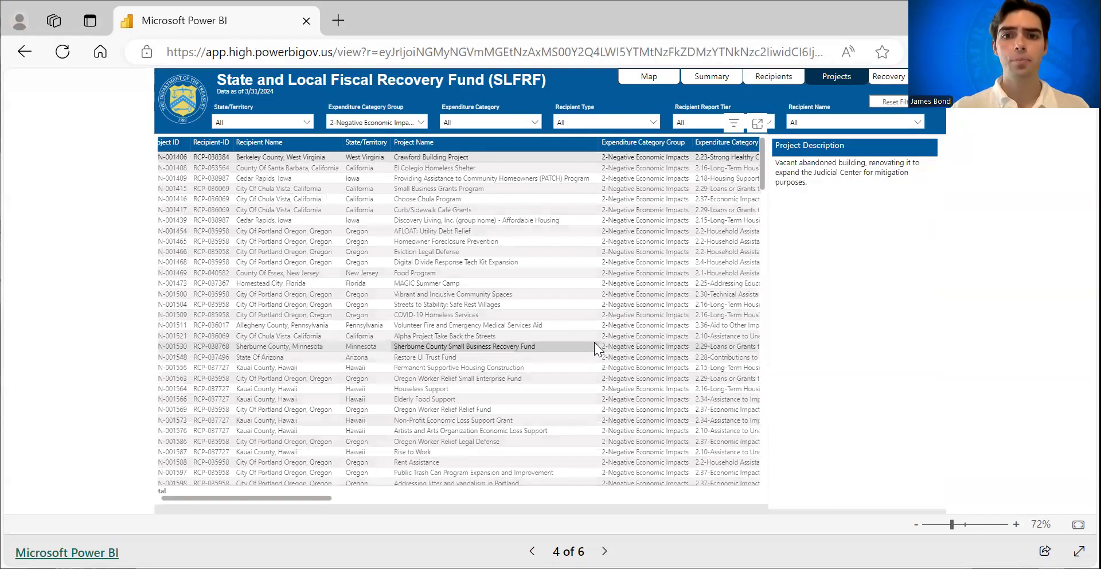
{"action": "scroll", "coordinate": [520, 208], "scroll_direction": "right", "scroll_amount": 3}
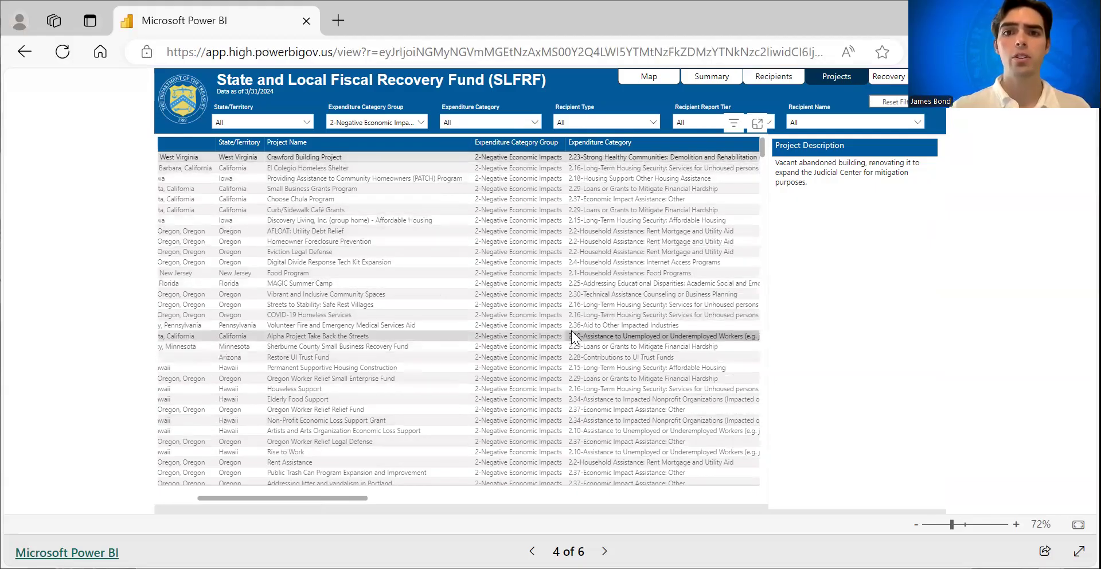
{"action": "scroll", "coordinate": [571, 331], "scroll_direction": "right", "scroll_amount": 2}
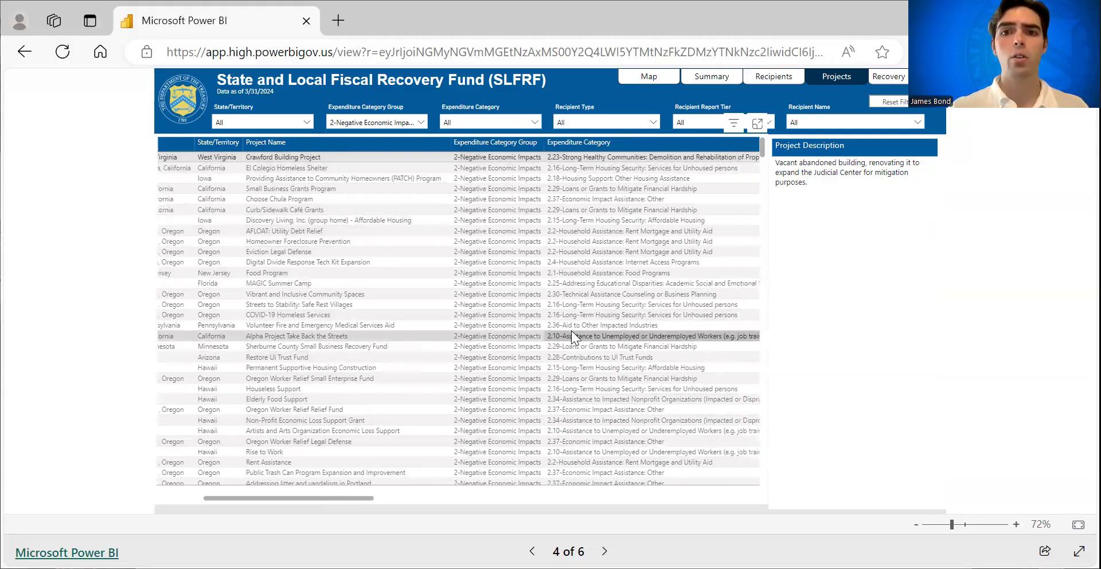
Filter the expenditure category to 2.10-Assistance to Unemployed or Underemployed Workers and select the Artists and Arts Organization Economic Loss Support project.
{"action": "left_click", "coordinate": [498, 123]}
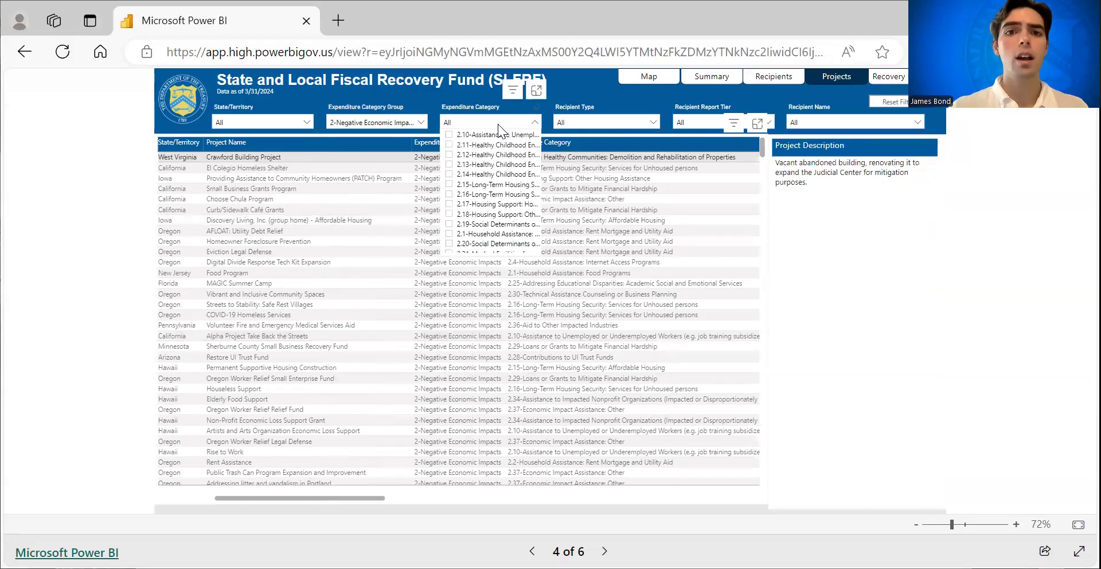
{"action": "left_click", "coordinate": [471, 139]}
{"action": "left_click", "coordinate": [353, 169]}
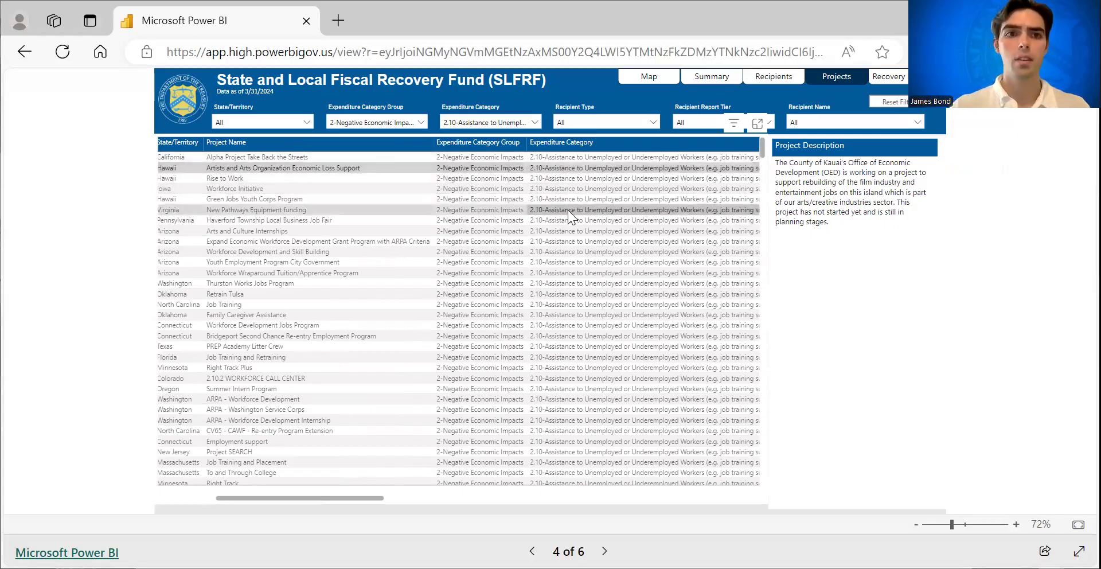
{"action": "scroll", "coordinate": [567, 209], "scroll_direction": "left", "scroll_amount": 2}
{"action": "scroll", "coordinate": [568, 210], "scroll_direction": "left", "scroll_amount": 3}
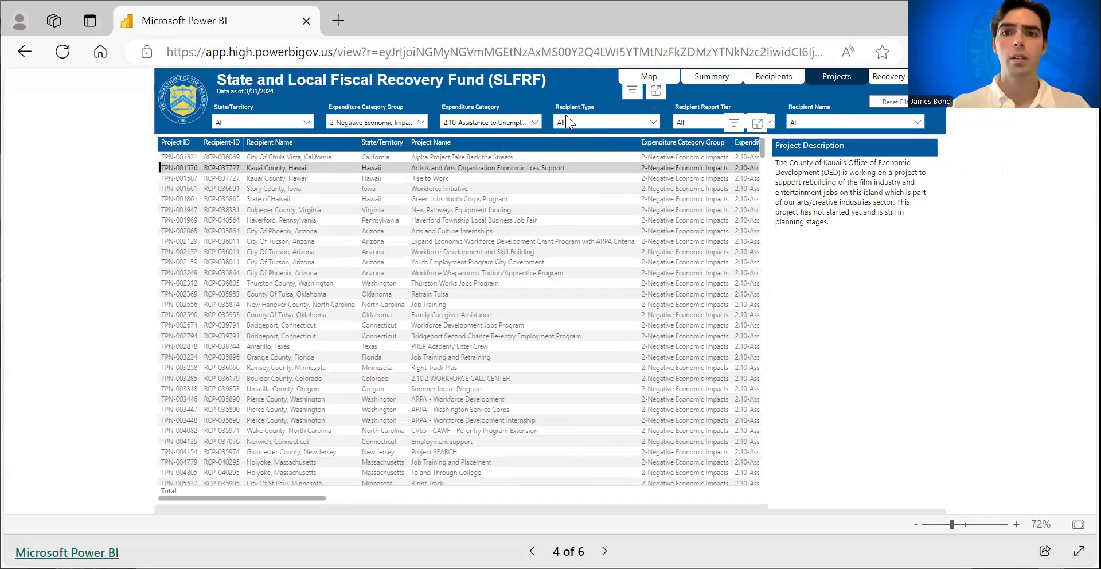
Filter the projects by recipient name to City Of Oklahoma City, Oklahoma, and examine the Training and Workforce Development project's record.
{"action": "left_click", "coordinate": [816, 122]}
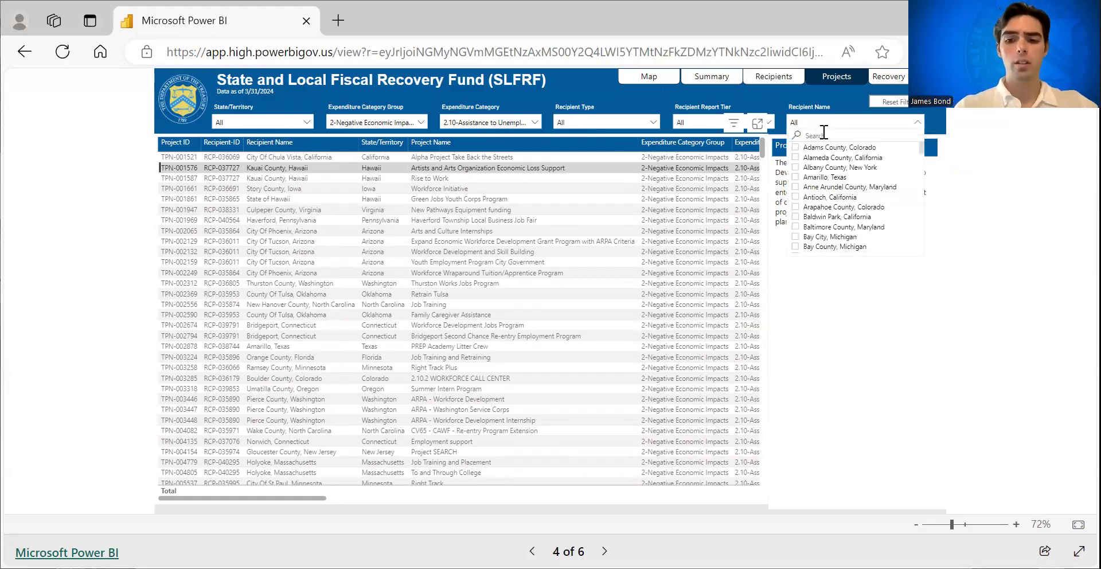
{"action": "left_click", "coordinate": [824, 136]}
{"action": "type", "text": "oklahoma"}
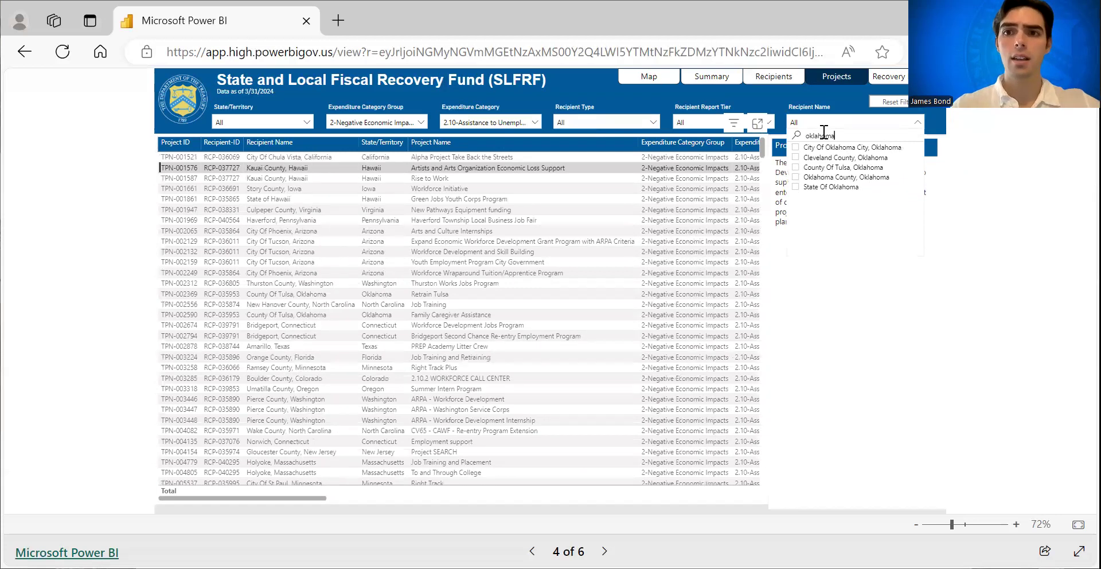
{"action": "left_click", "coordinate": [817, 148]}
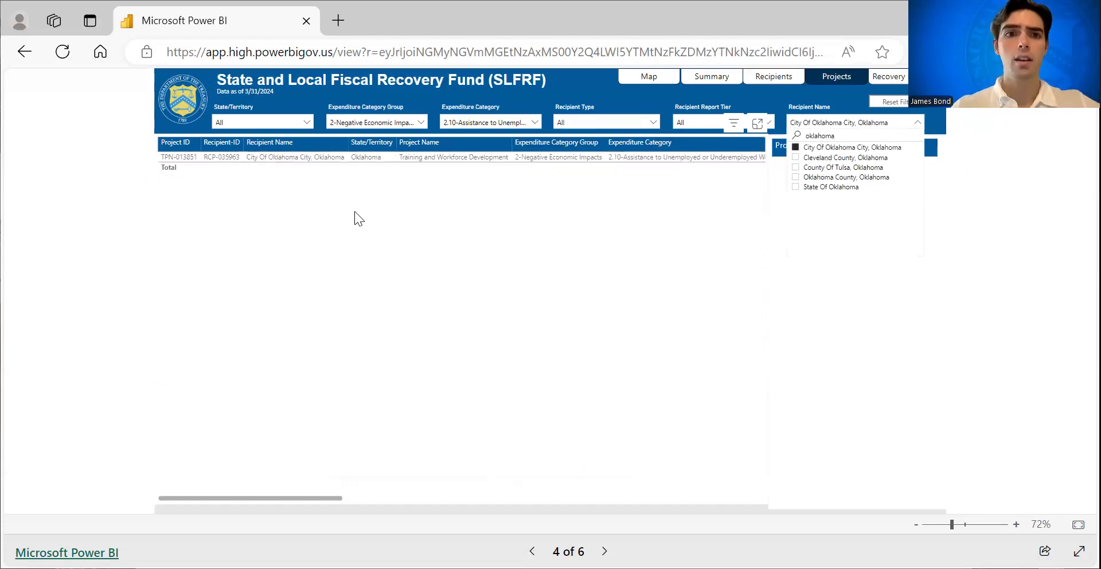
{"action": "left_click", "coordinate": [355, 212]}
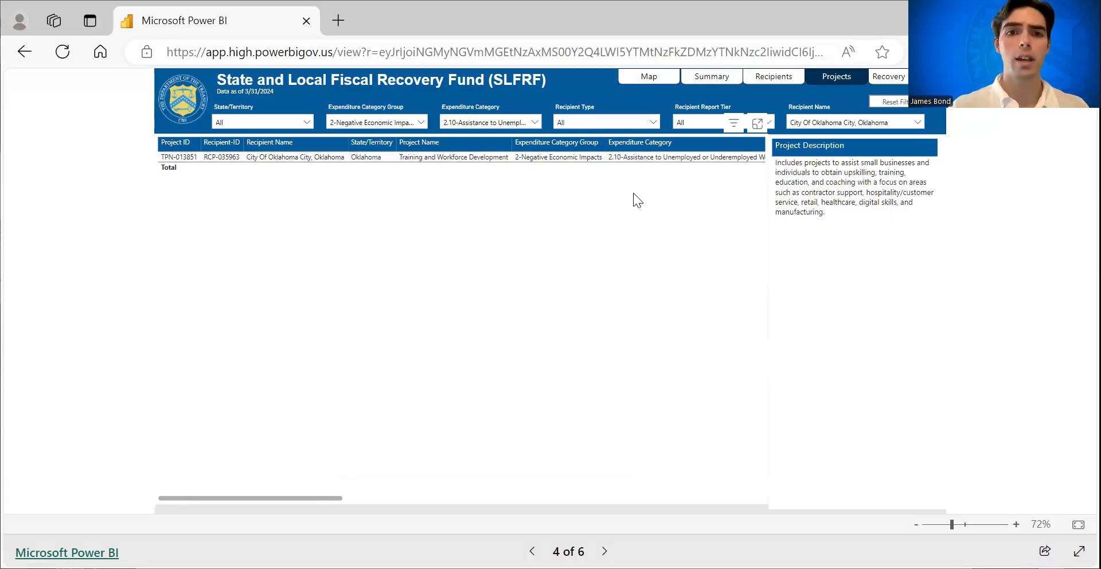
{"action": "scroll", "coordinate": [634, 194], "scroll_direction": "right", "scroll_amount": 5}
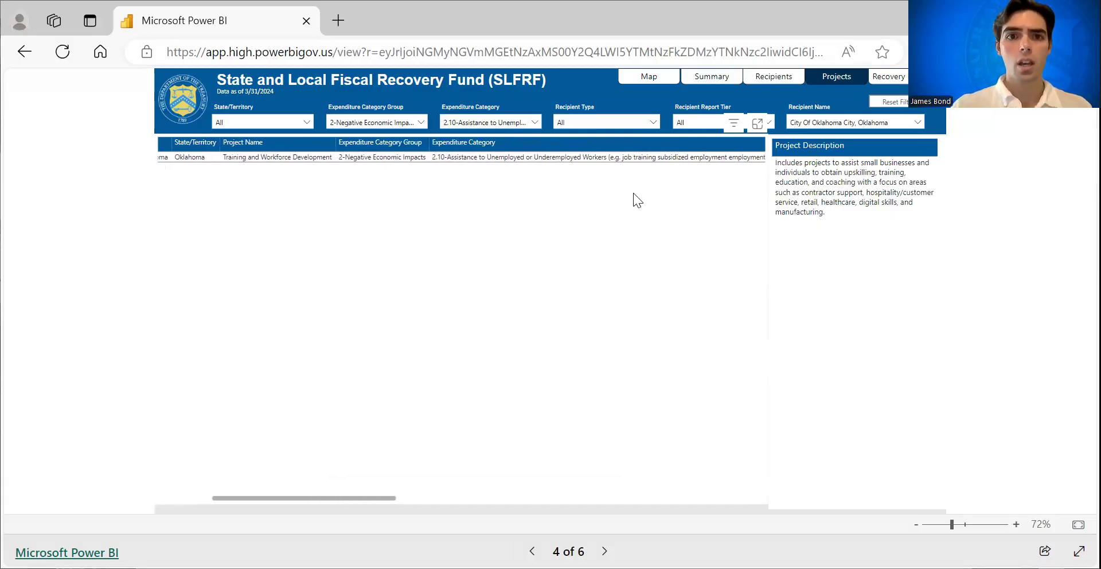
Examine the Training and Workforce Development project's budget, obligations, expenditures, completion status and households, FTE and workers served columns.
{"action": "scroll", "coordinate": [633, 194], "scroll_direction": "right", "scroll_amount": 6}
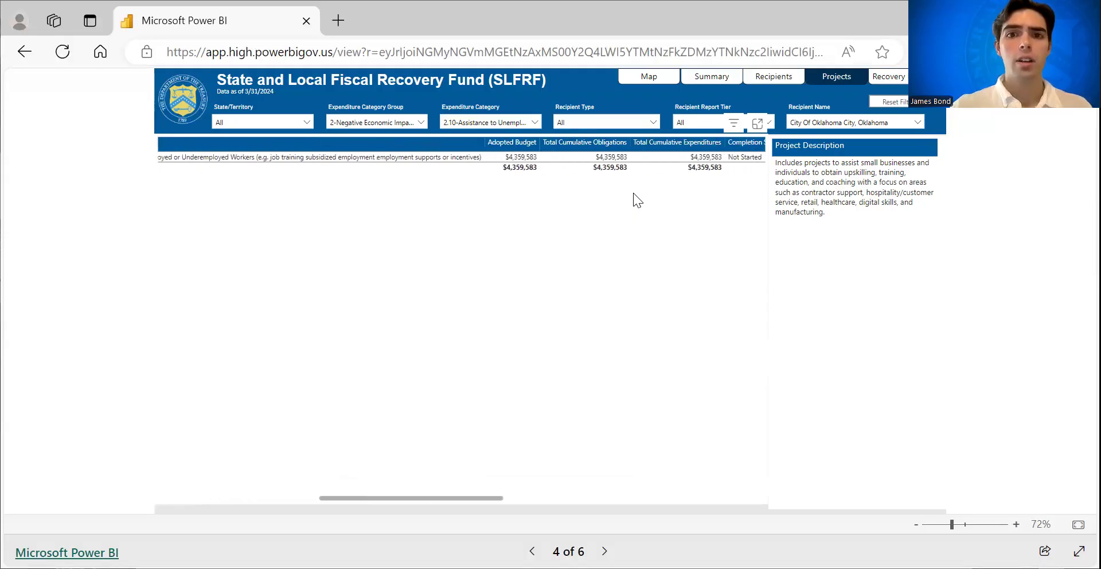
{"action": "scroll", "coordinate": [633, 193], "scroll_direction": "right", "scroll_amount": 3}
{"action": "scroll", "coordinate": [633, 192], "scroll_direction": "right", "scroll_amount": 3}
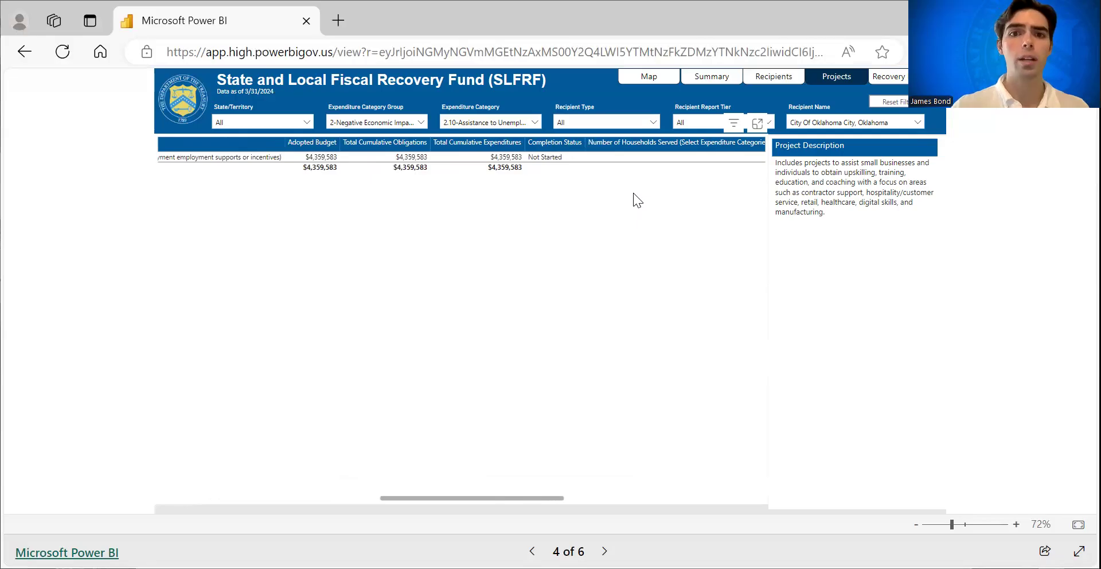
{"action": "scroll", "coordinate": [633, 192], "scroll_direction": "right", "scroll_amount": 8}
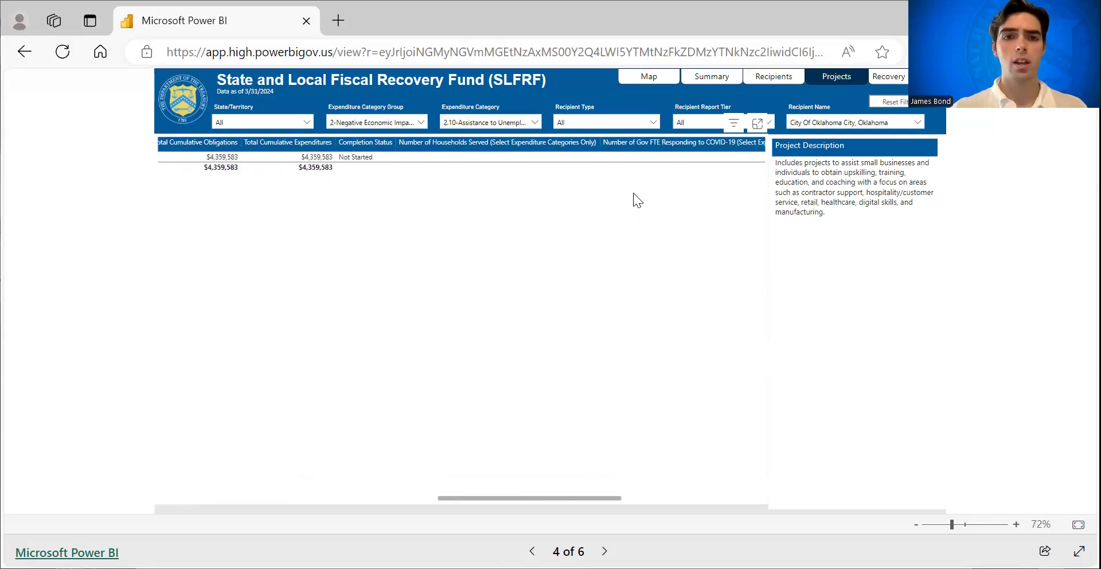
{"action": "scroll", "coordinate": [633, 193], "scroll_direction": "right", "scroll_amount": 2}
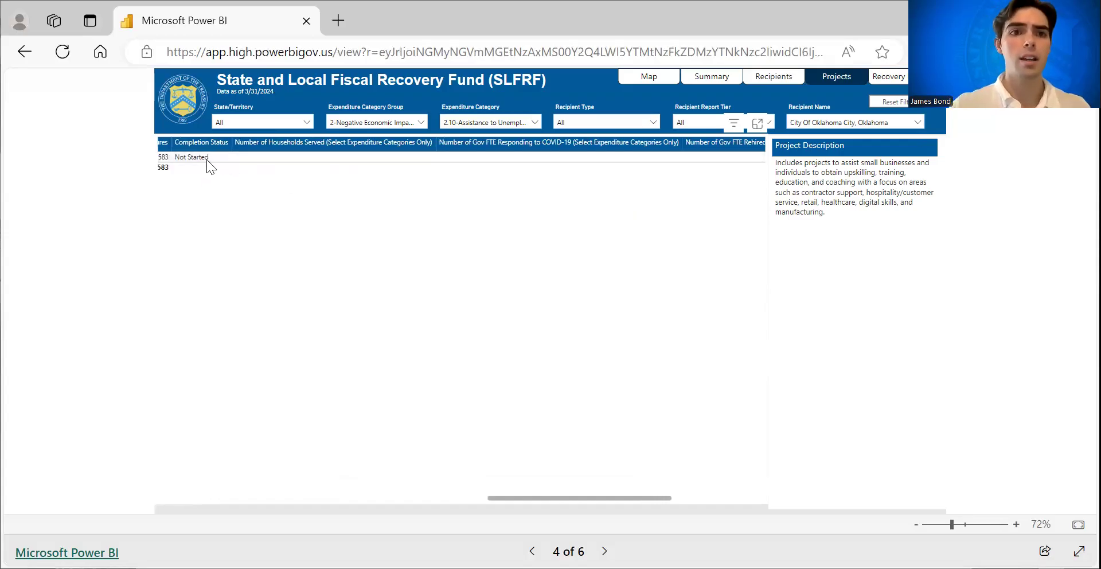
{"action": "scroll", "coordinate": [444, 212], "scroll_direction": "right", "scroll_amount": 4}
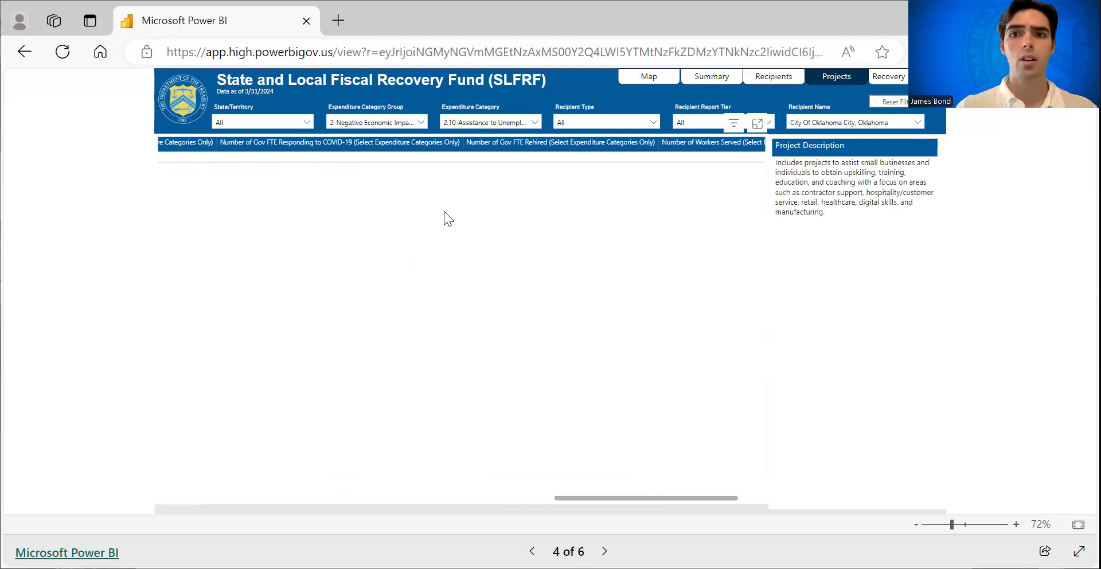
{"action": "scroll", "coordinate": [460, 203], "scroll_direction": "left", "scroll_amount": 5}
{"action": "scroll", "coordinate": [460, 204], "scroll_direction": "left", "scroll_amount": 5}
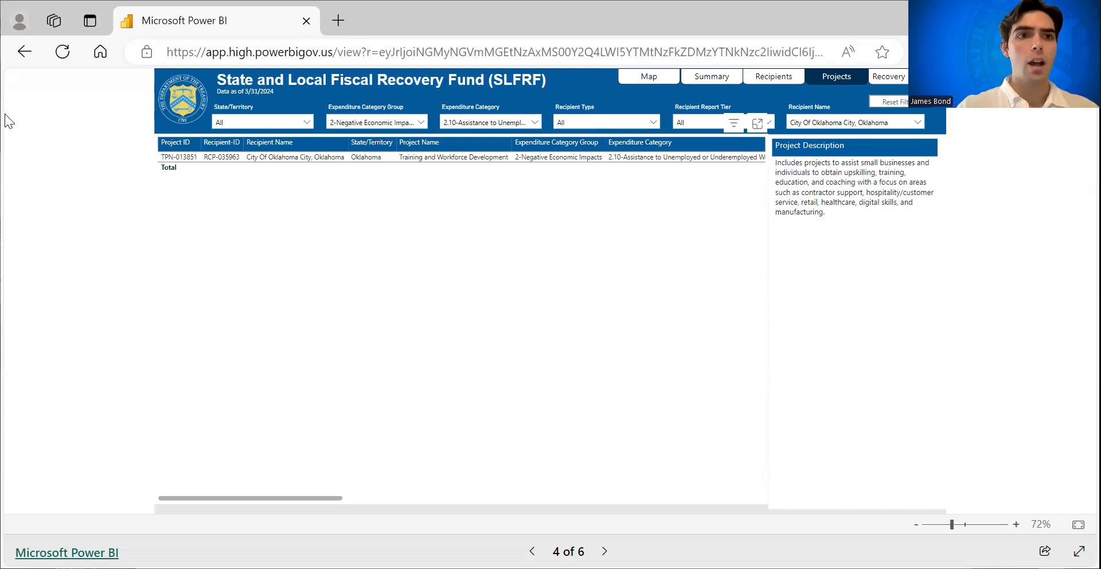
Return to Treasury's SLFRF Public Data page and dismiss the notice about leaving treasury.gov.
{"action": "left_click", "coordinate": [24, 56]}
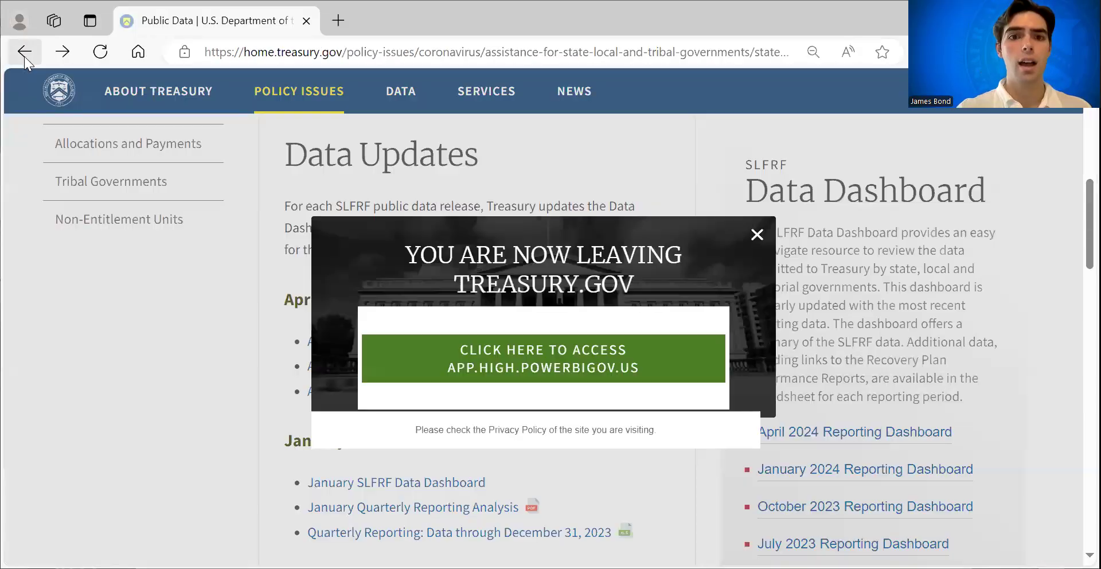
{"action": "left_click", "coordinate": [753, 229]}
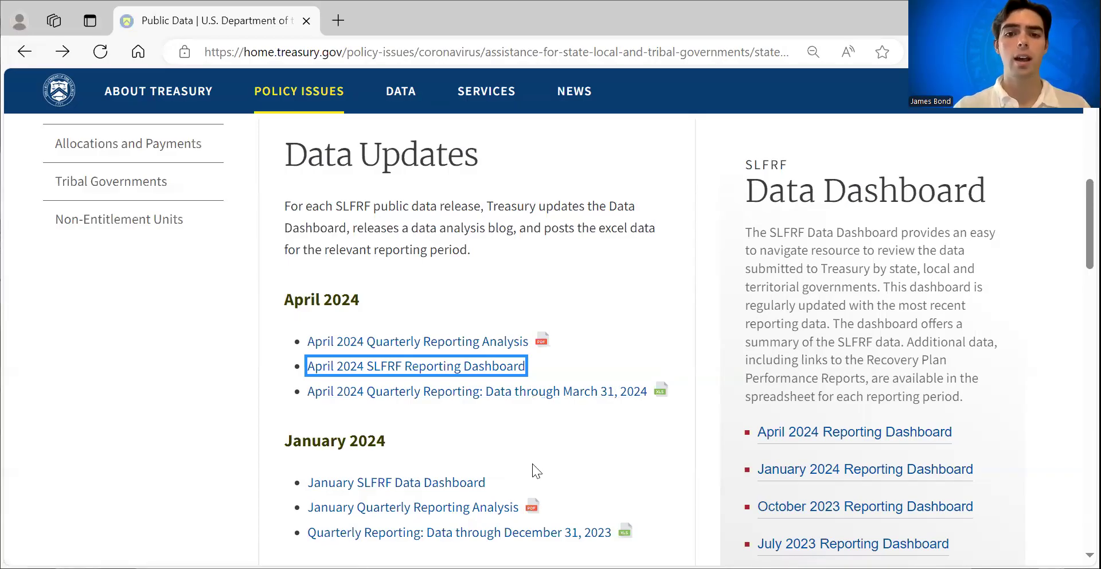
{"action": "left_click", "coordinate": [559, 439]}
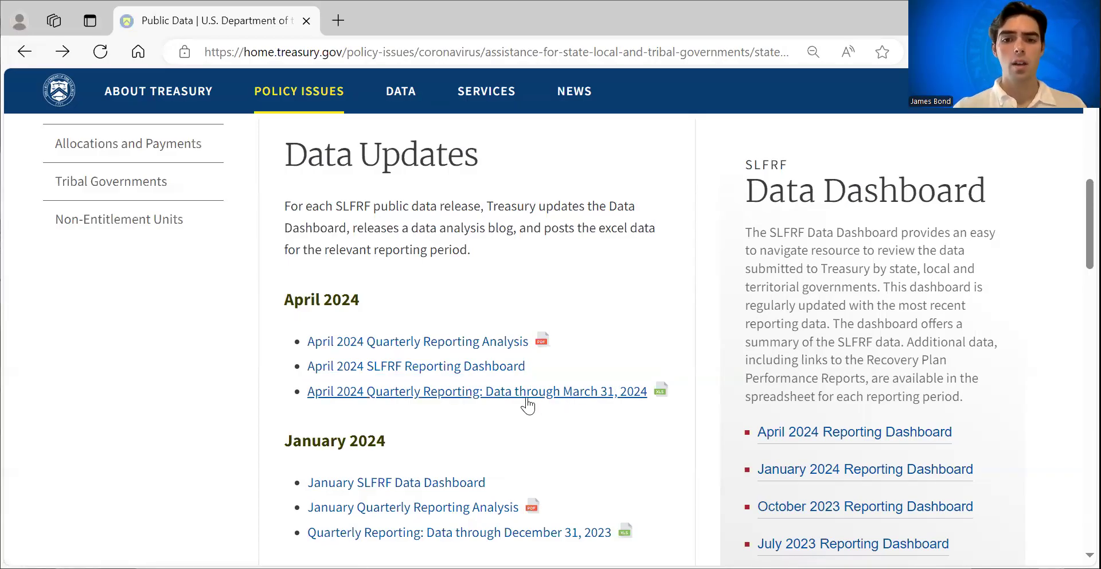